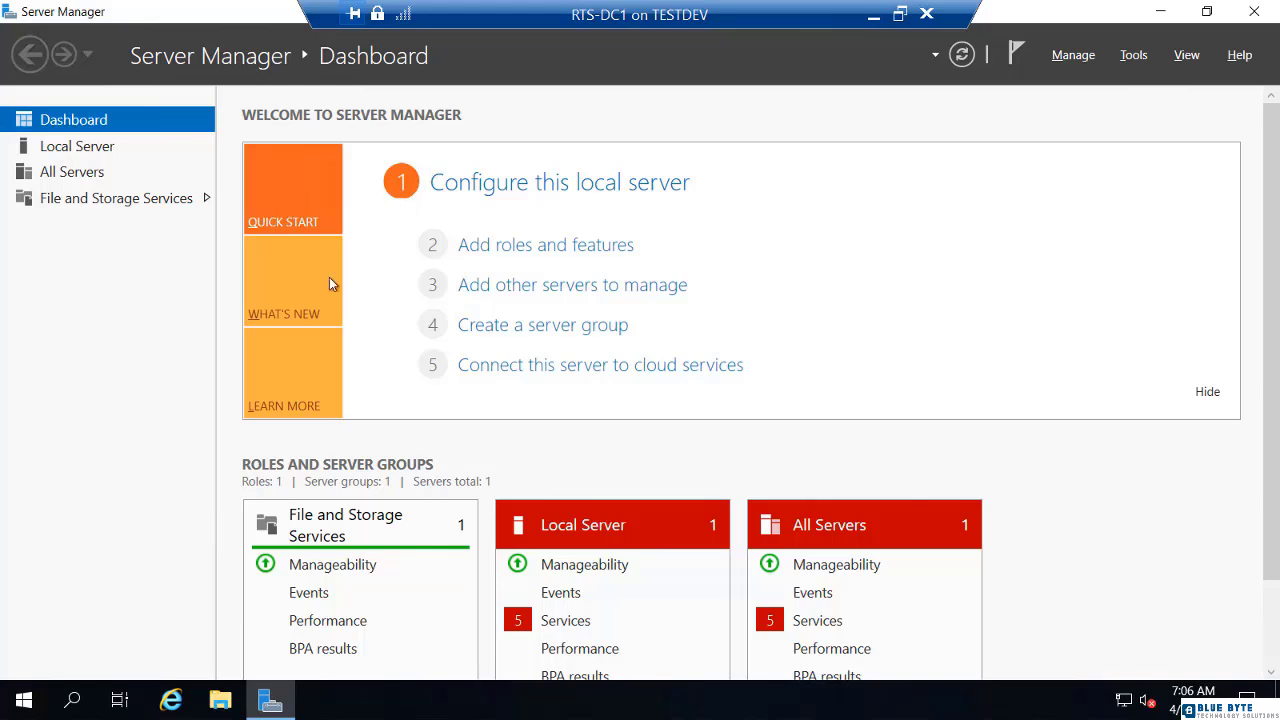
left_click(22, 704)
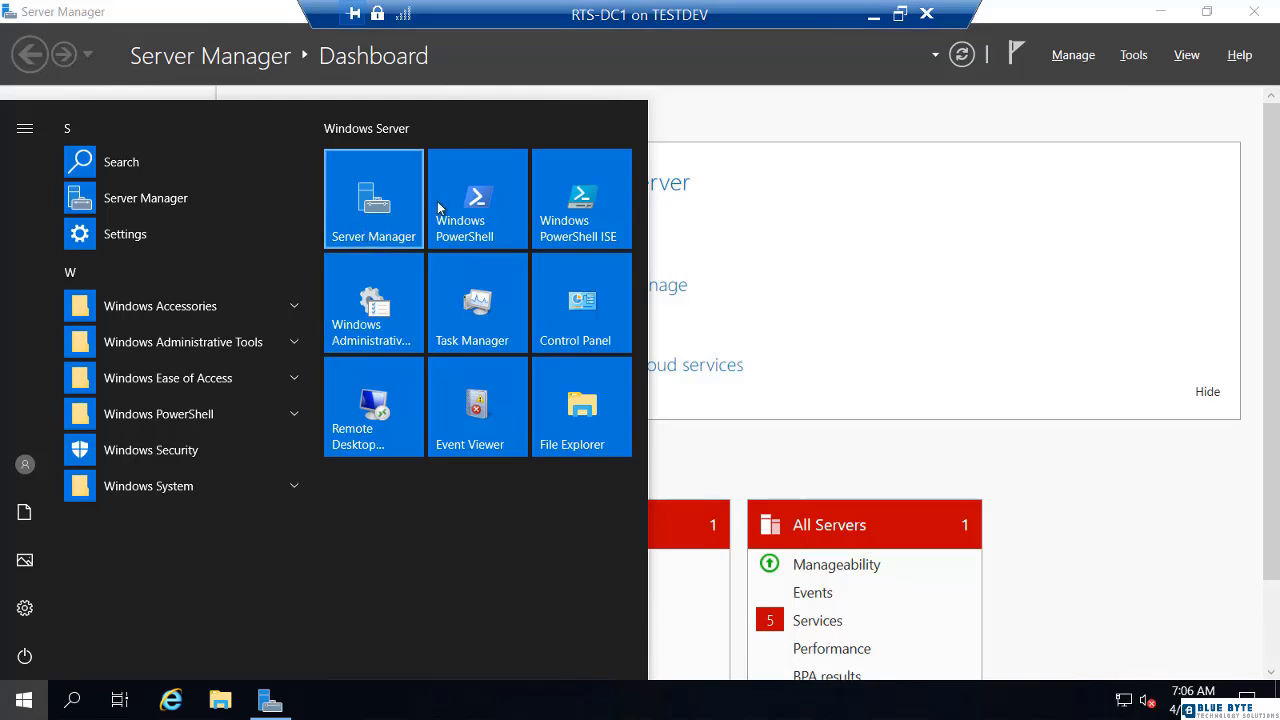
left_click(725, 118)
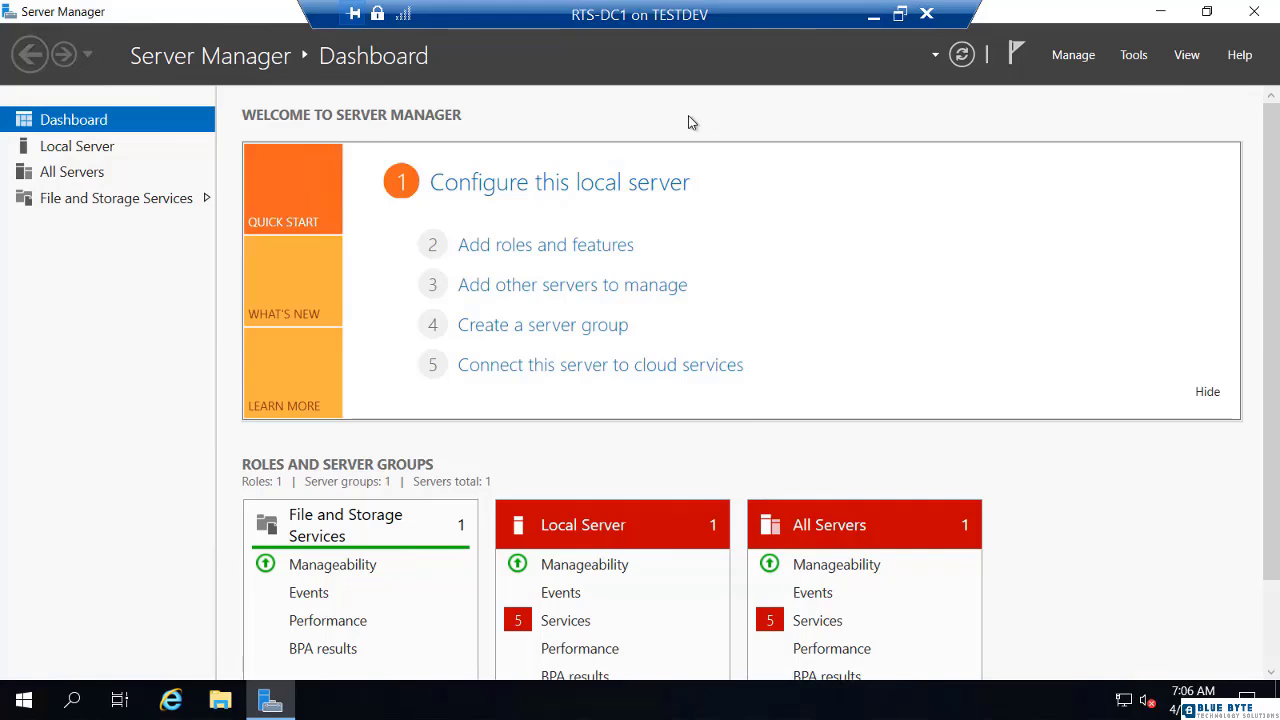
- Check the local server's Windows activation details through its product ID, cancelling the product key entry
left_click(105, 152)
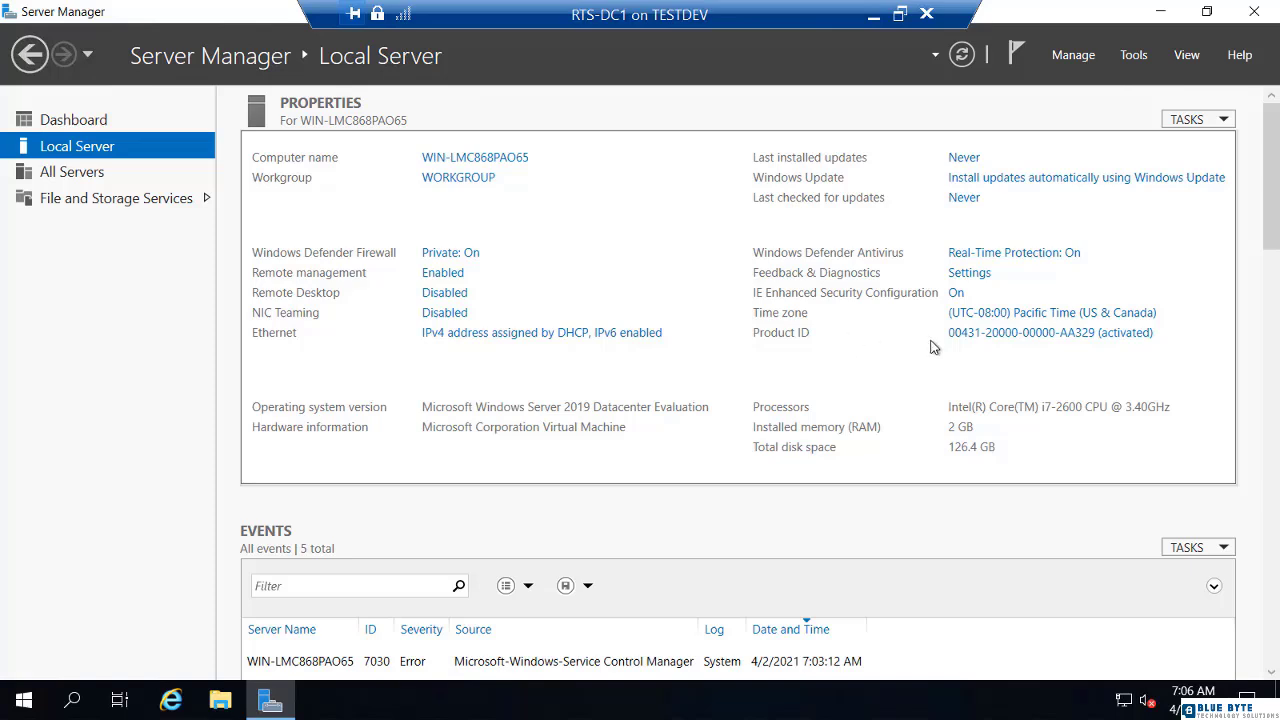
left_click(985, 341)
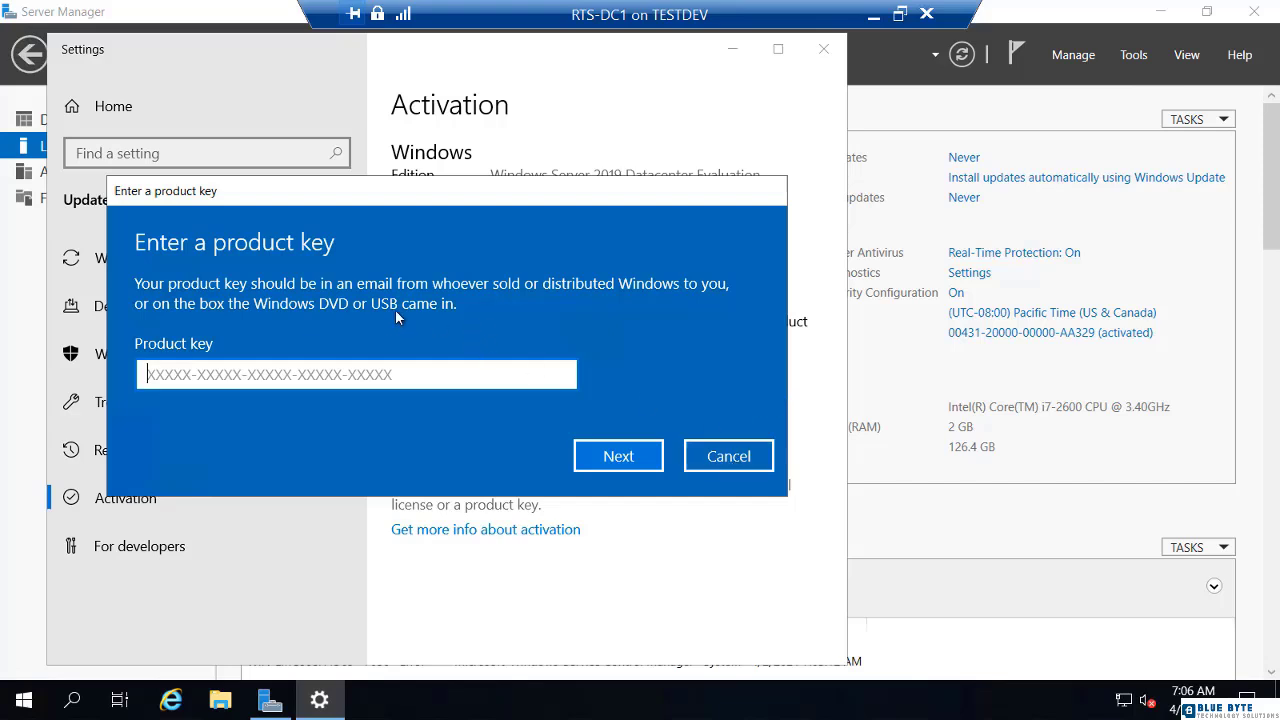
left_click(707, 456)
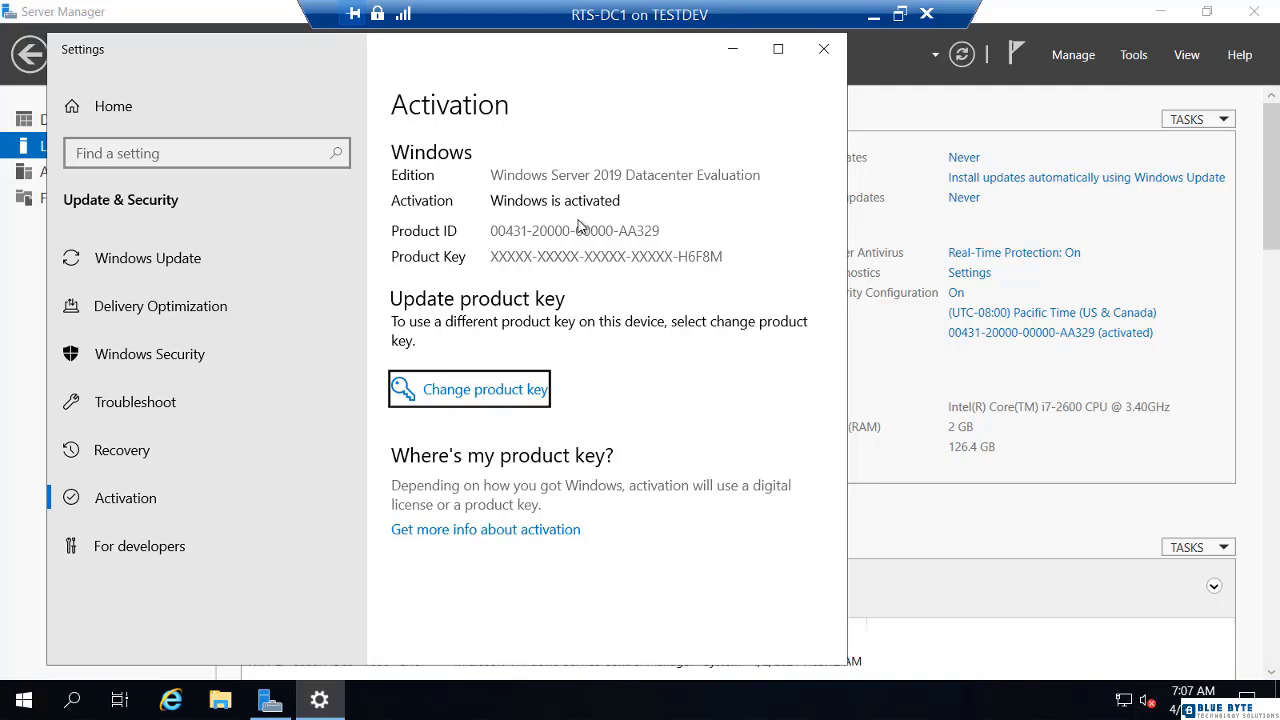
left_click(1034, 372)
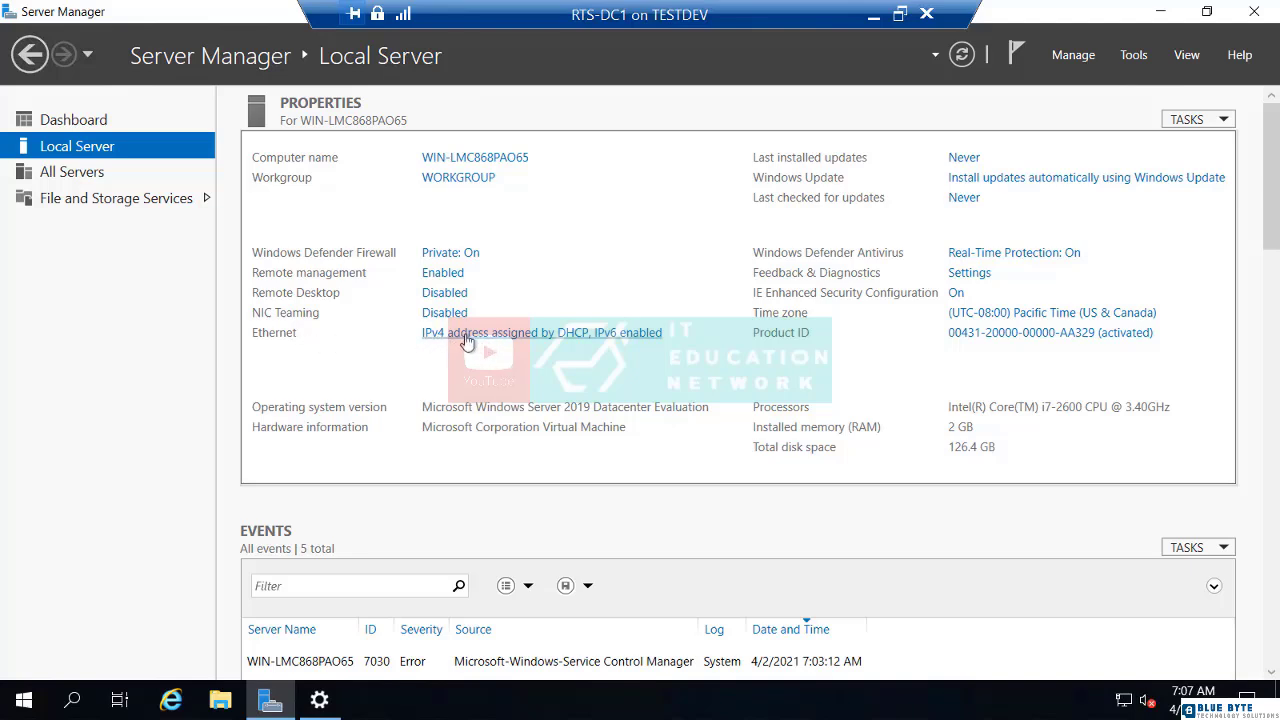
- Give the Ethernet adapter's IPv4 settings the static IP address 192.168.1.250 with subnet mask 255.255.255.0
left_click(520, 338)
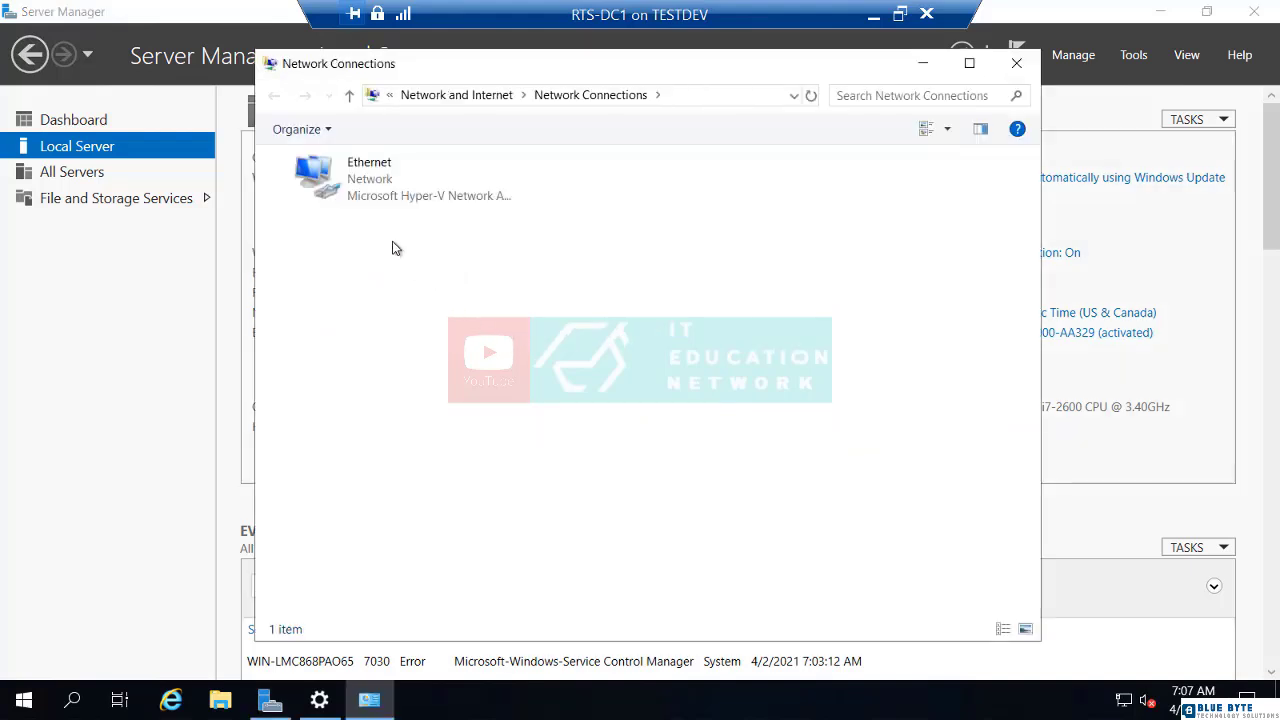
double_click(369, 188)
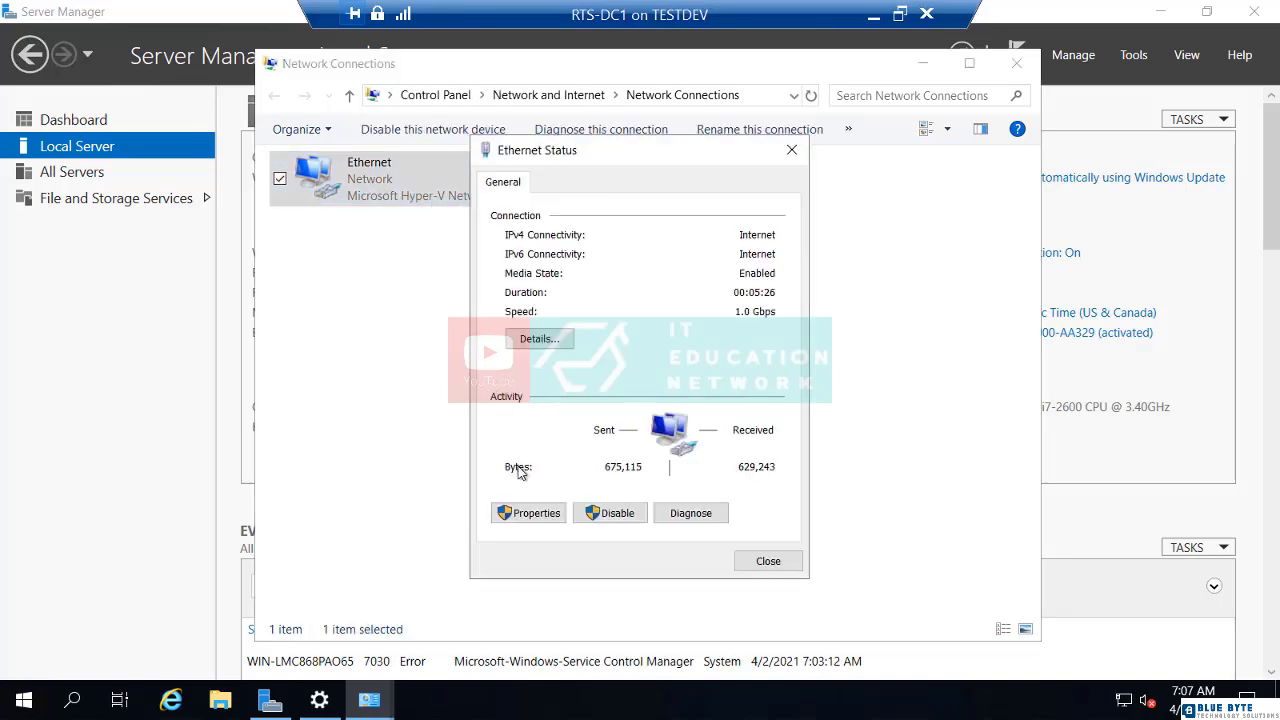
left_click(531, 513)
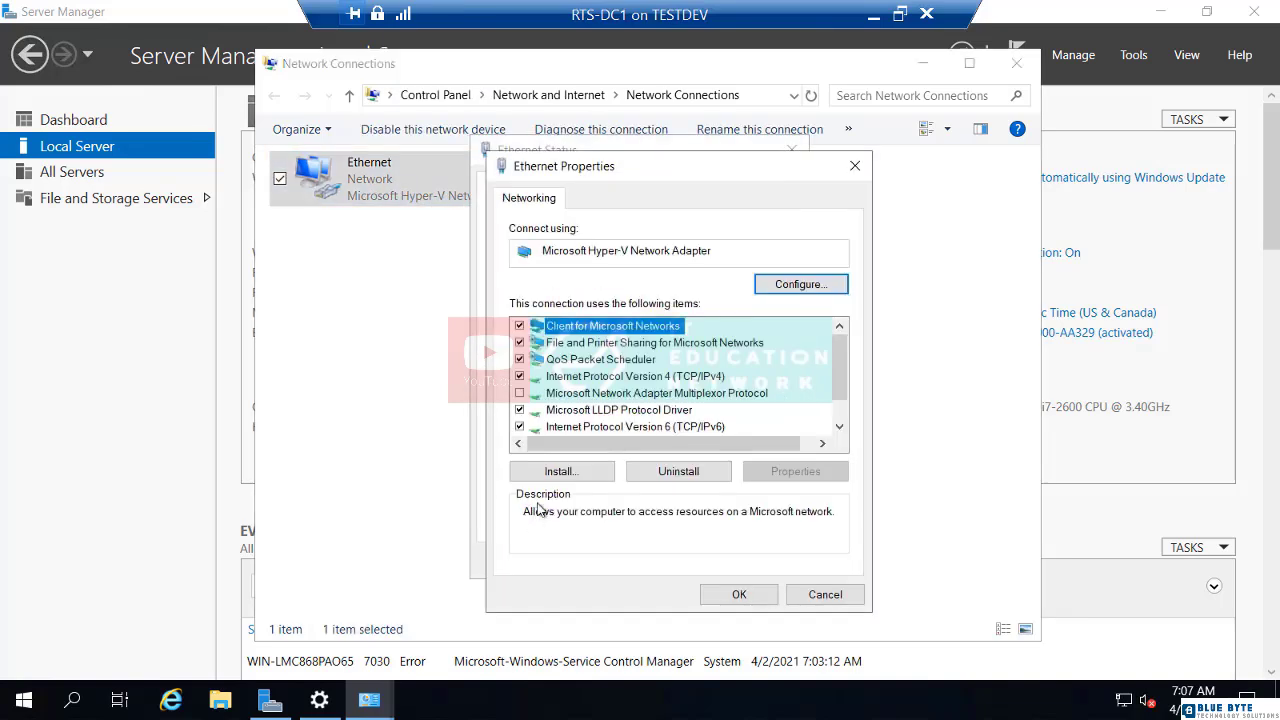
double_click(682, 379)
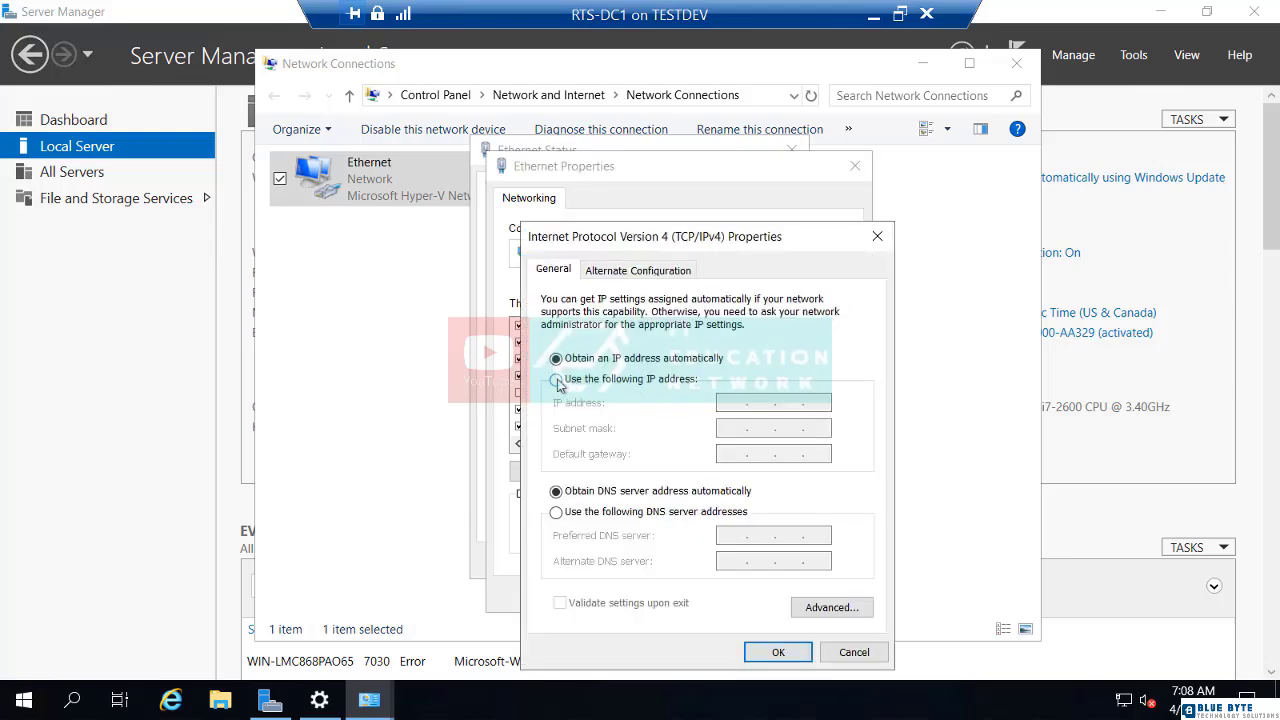
left_click(557, 380)
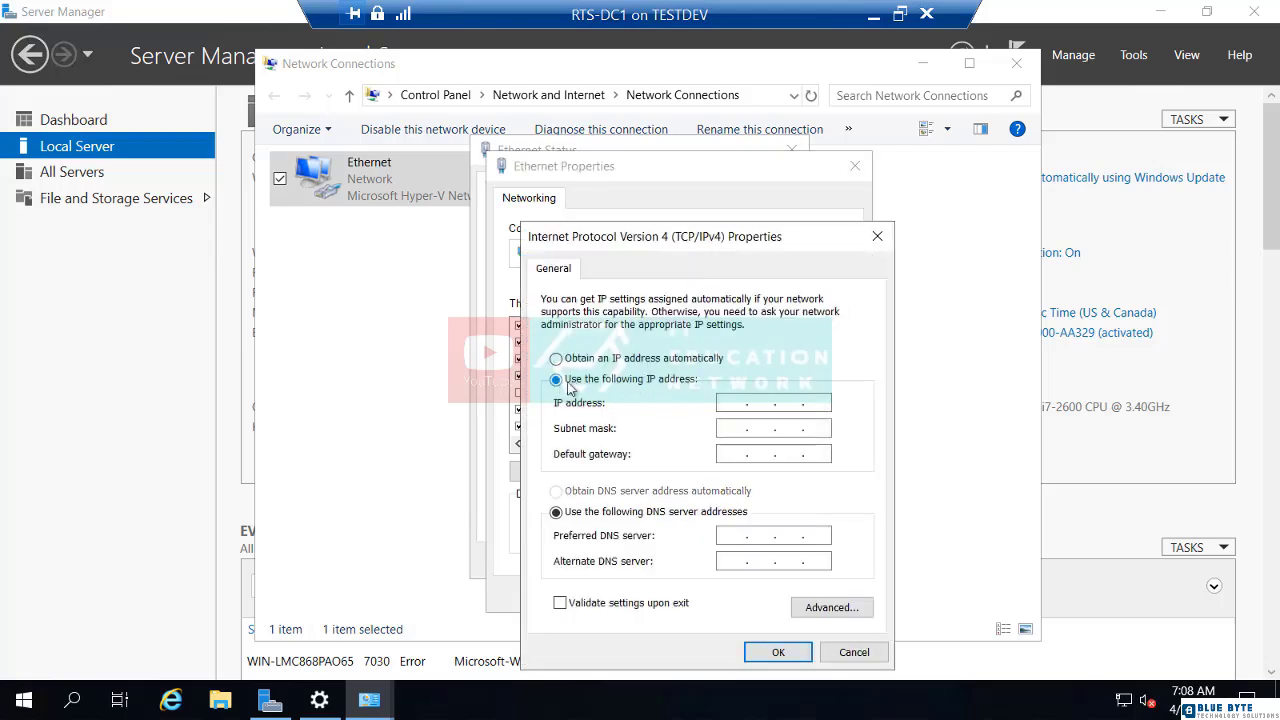
left_click(730, 401)
type("192.168.1.250")
left_click(733, 430)
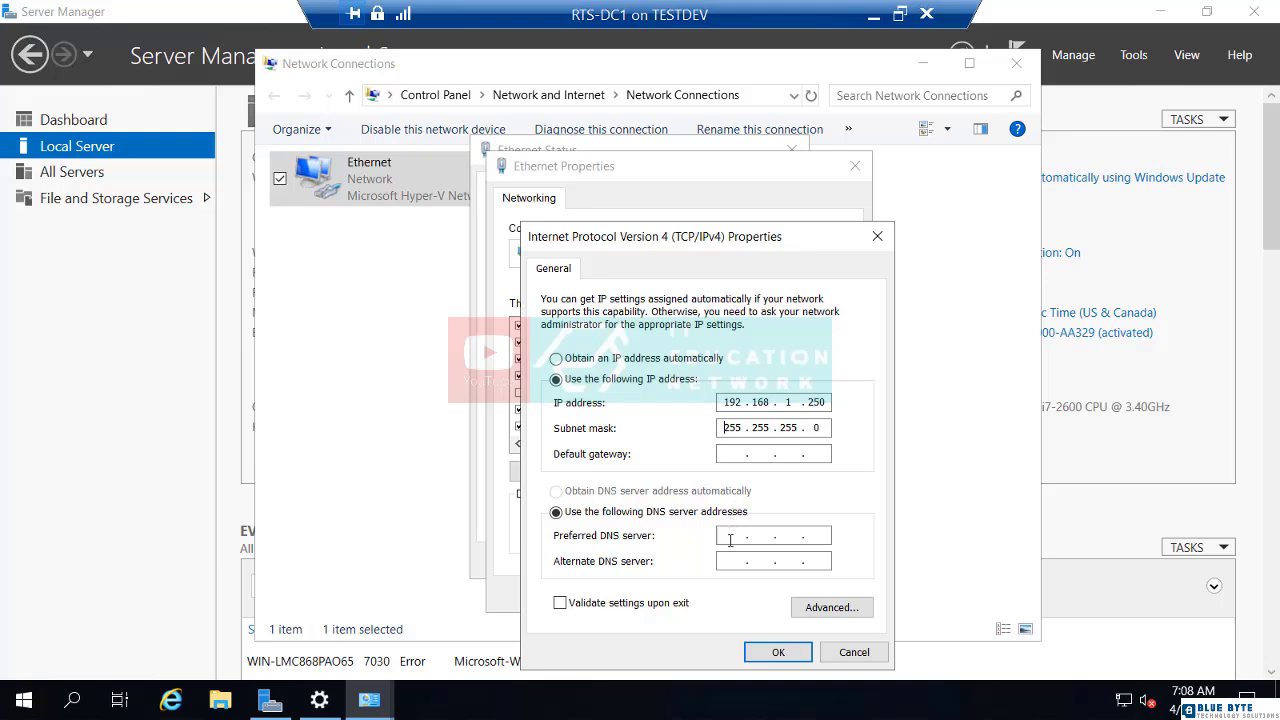
- Set the preferred DNS server to 192.168.1.250, apply the adapter settings and close the network connections
left_click(731, 537)
type("192 . 168 . 1 . 250")
left_click(778, 652)
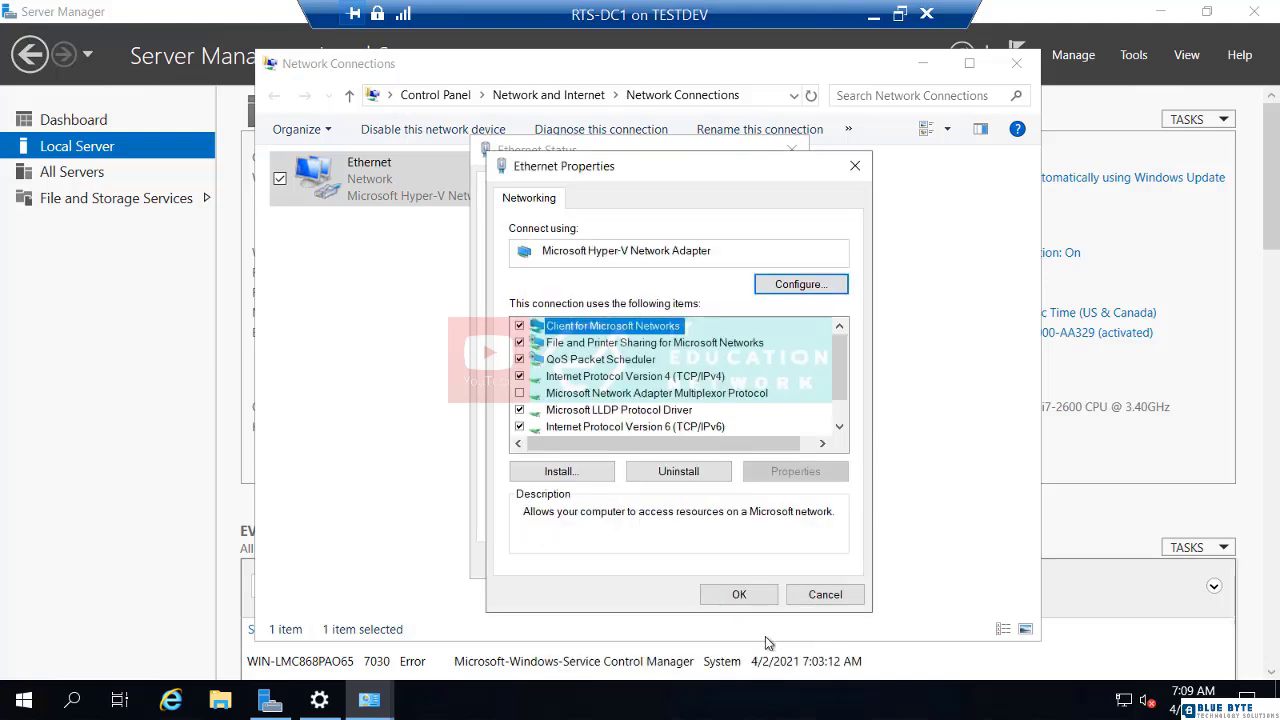
left_click(740, 603)
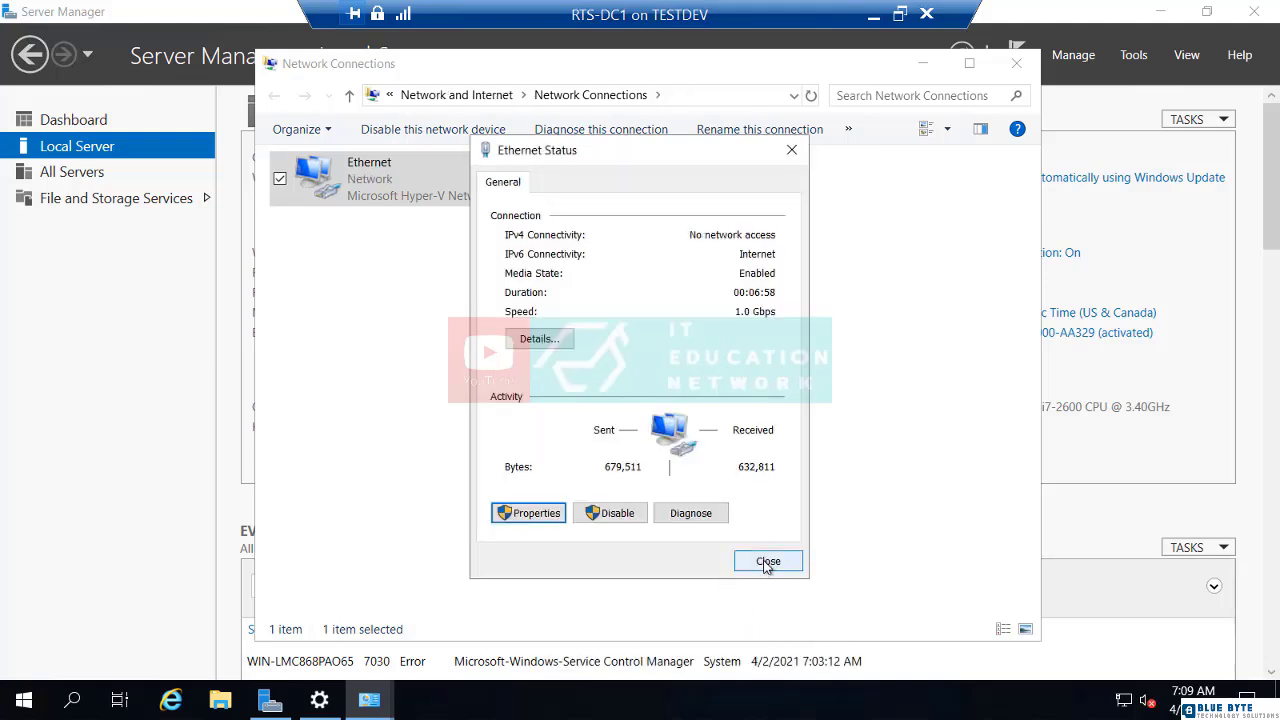
left_click(769, 565)
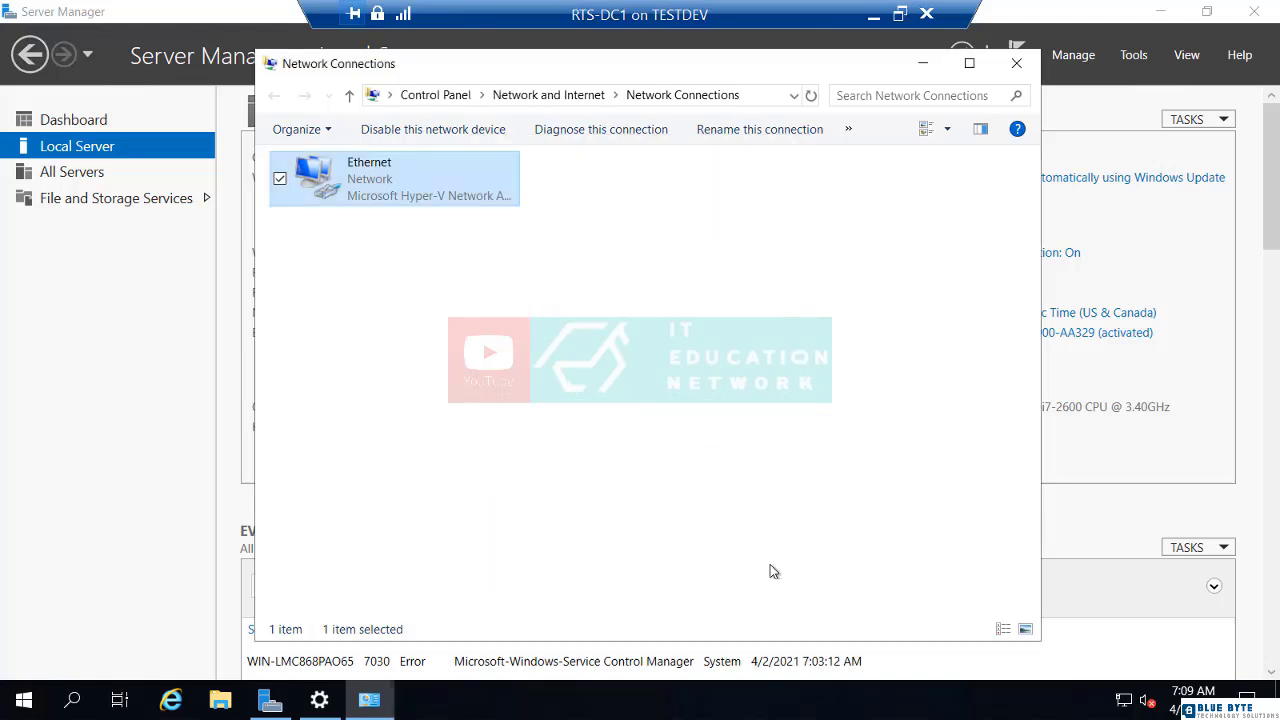
left_click(1030, 73)
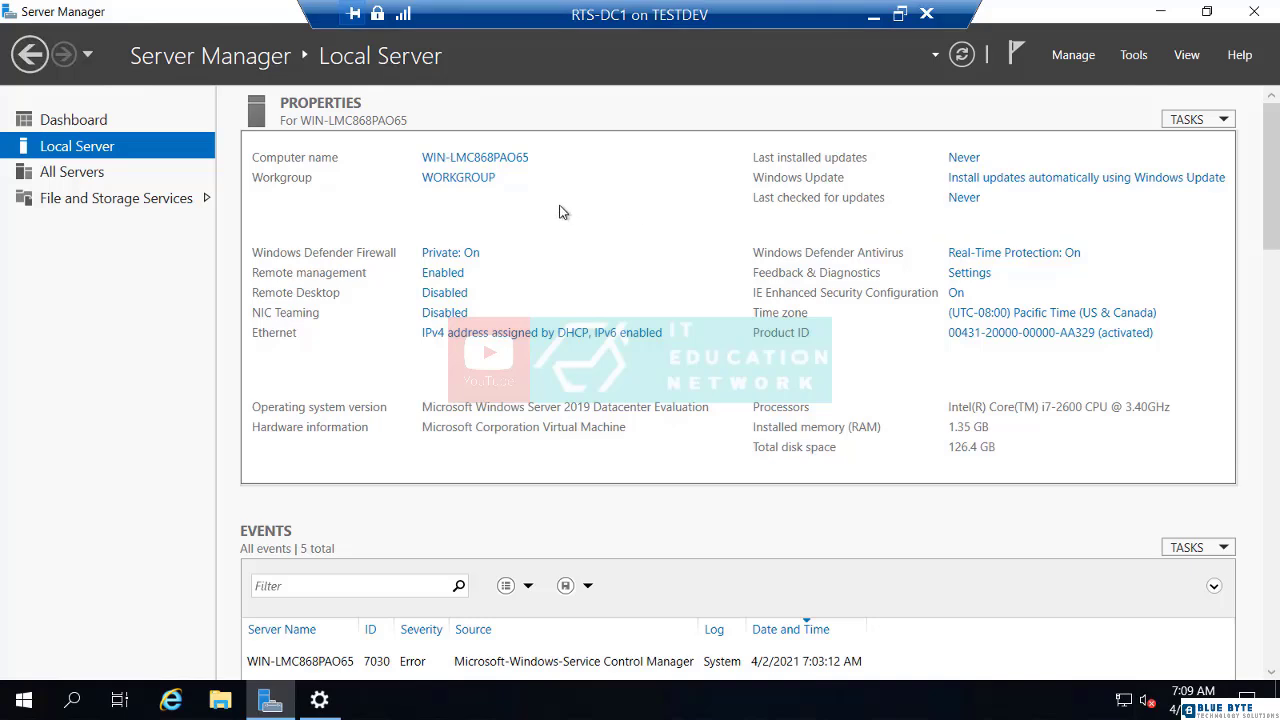
- Rename the computer to RTS-DC1, keeping it in WORKGROUP, and restart the server immediately
left_click(478, 160)
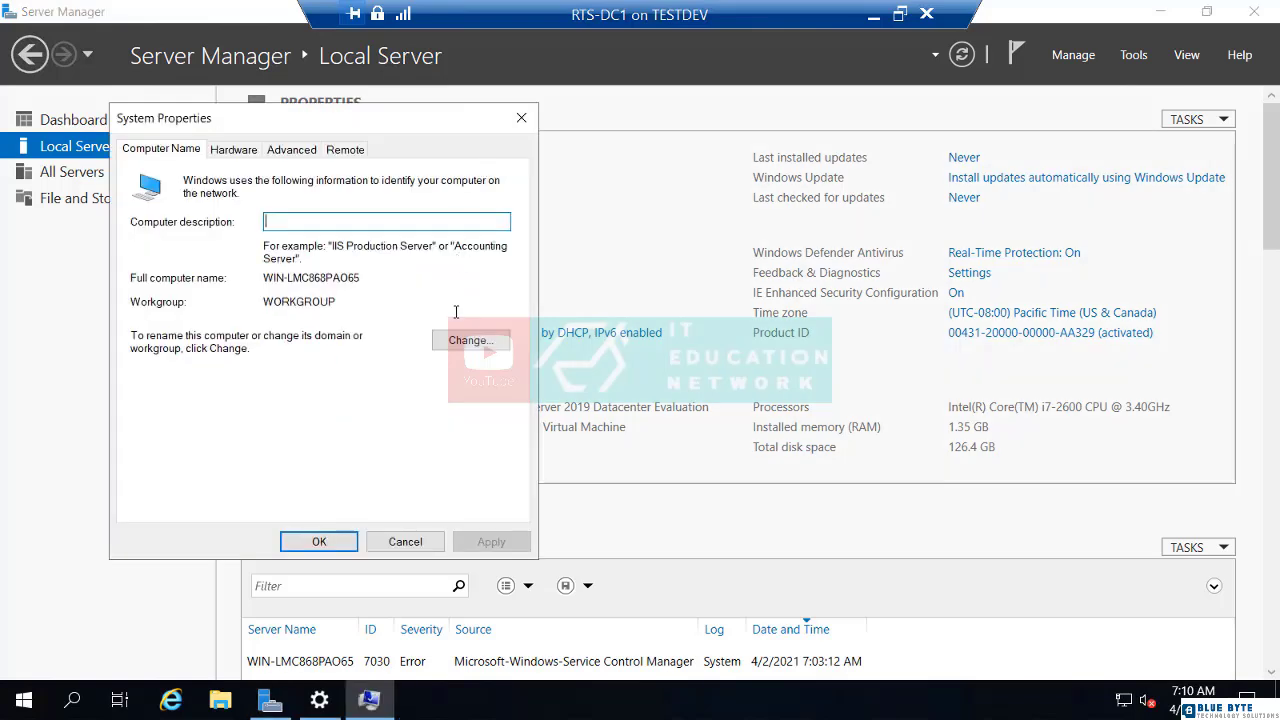
left_click(463, 342)
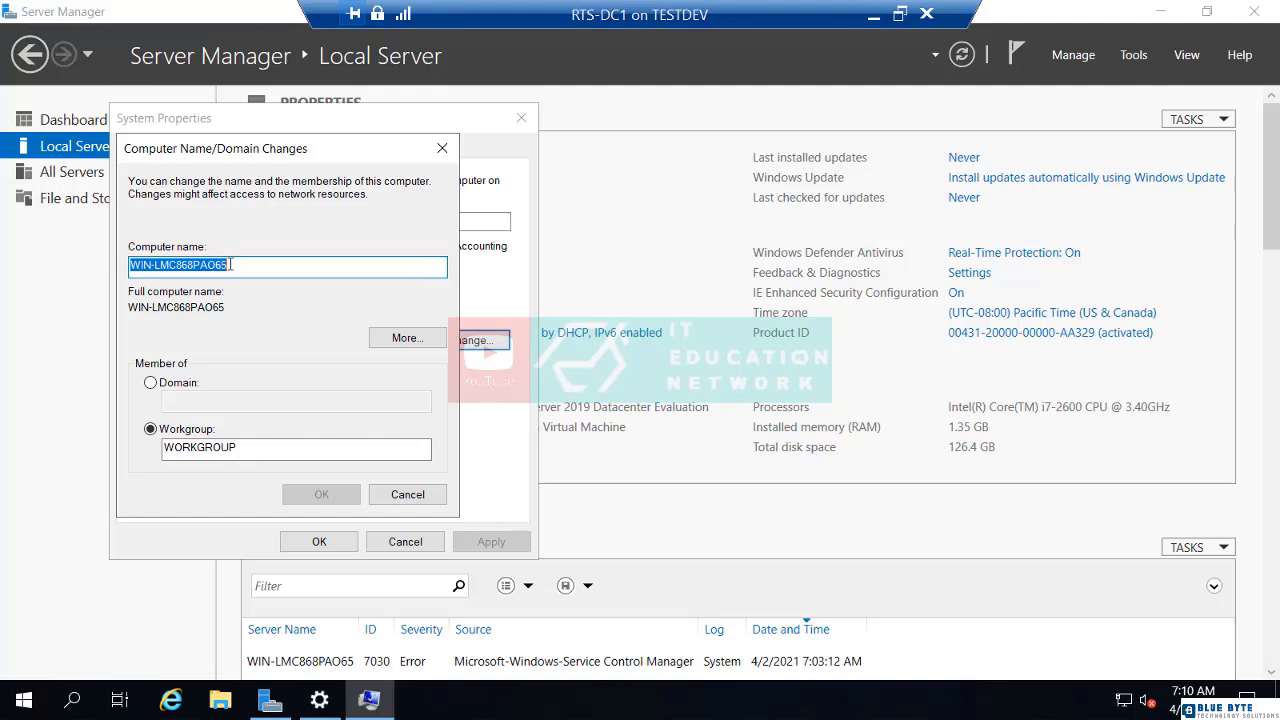
type("RTS-DC1")
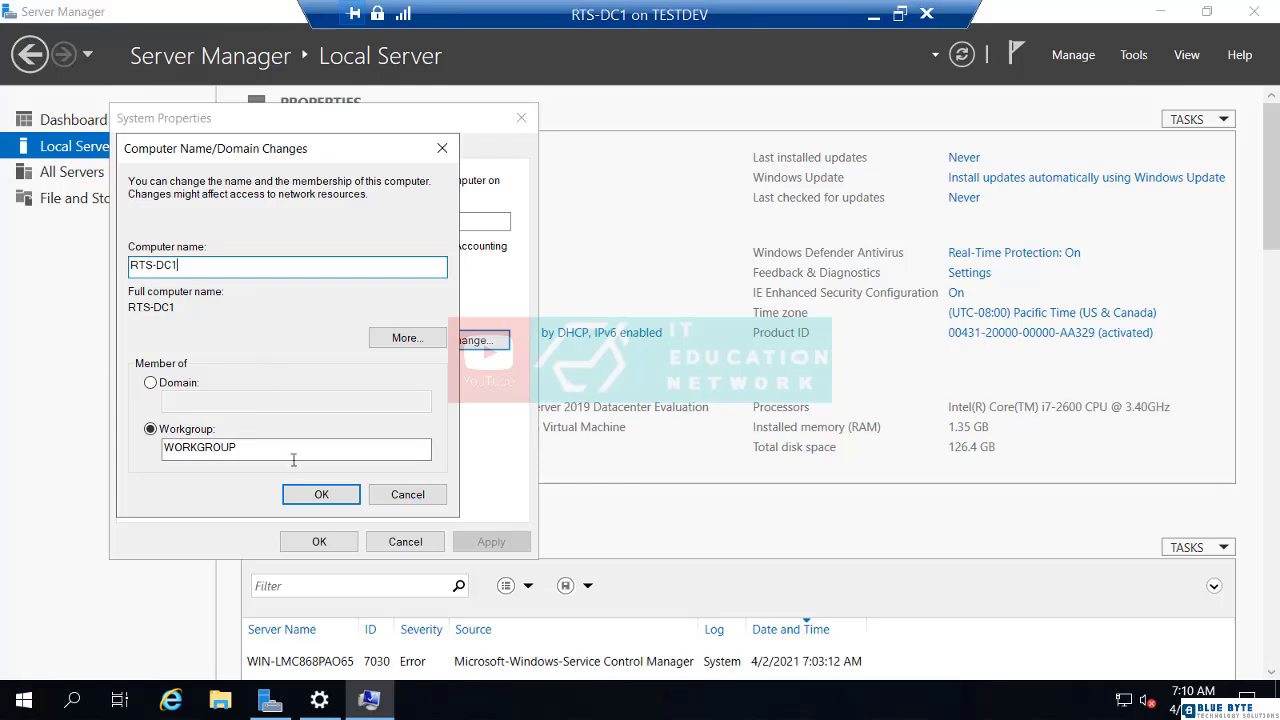
left_click(308, 497)
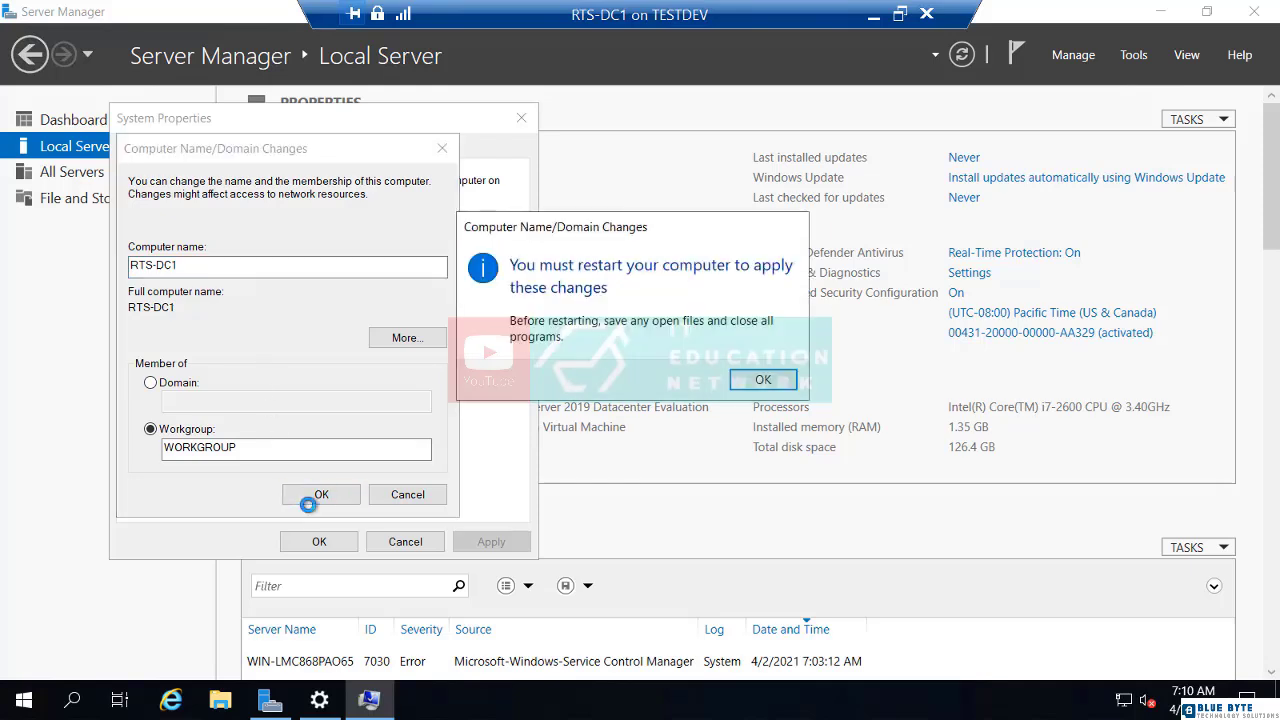
left_click(741, 384)
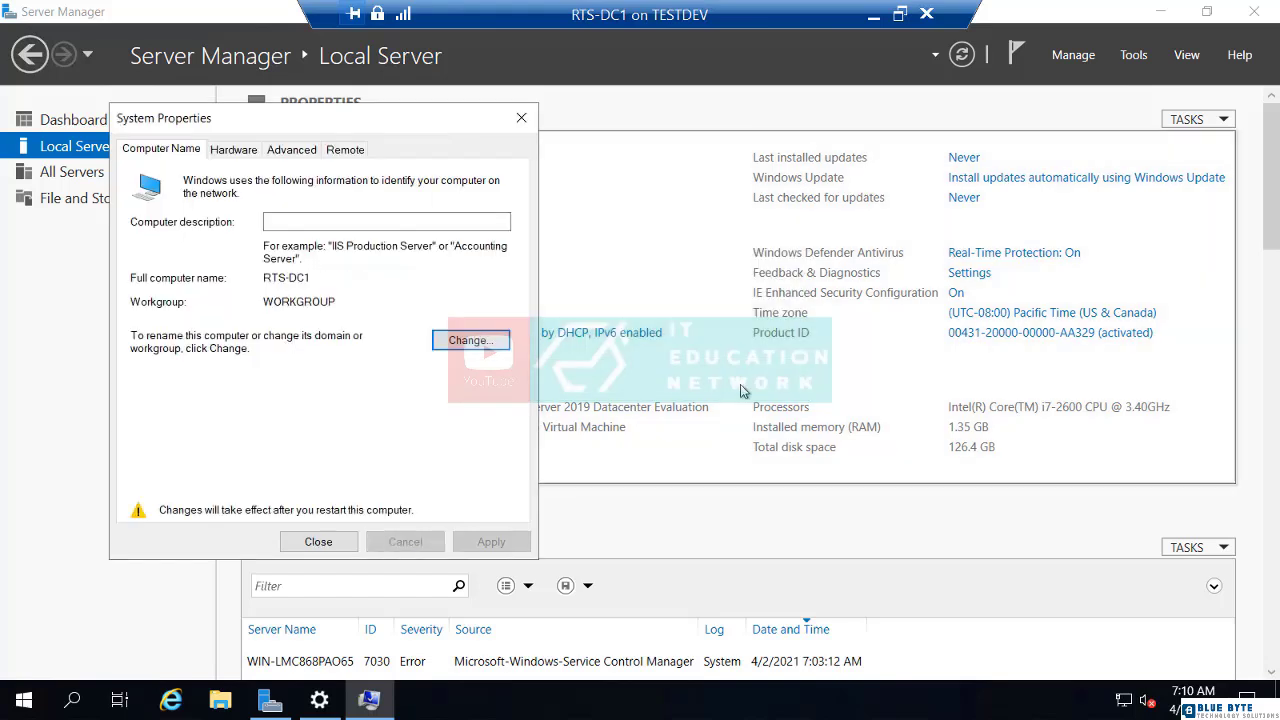
left_click(332, 546)
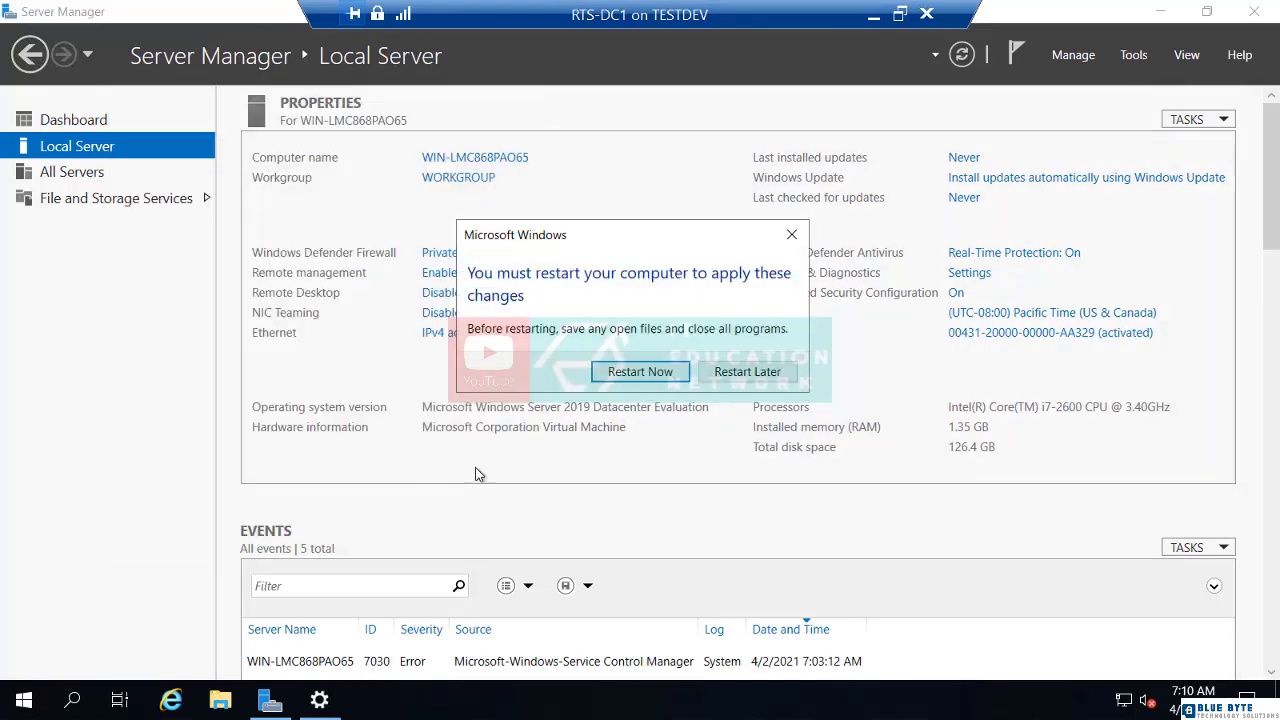
left_click(640, 372)
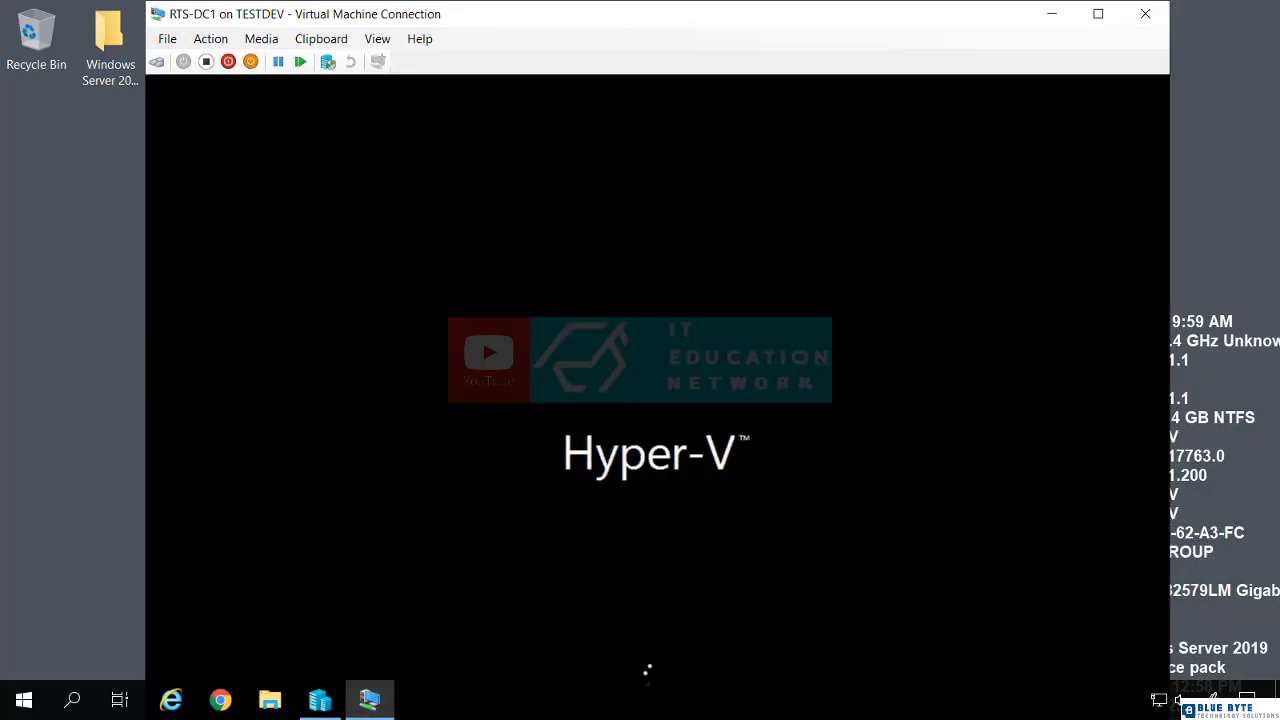
- Switch to Hyper-V Manager and change the vSwitch virtual switch's connection type to private network, accepting the network disruption
left_click(320, 700)
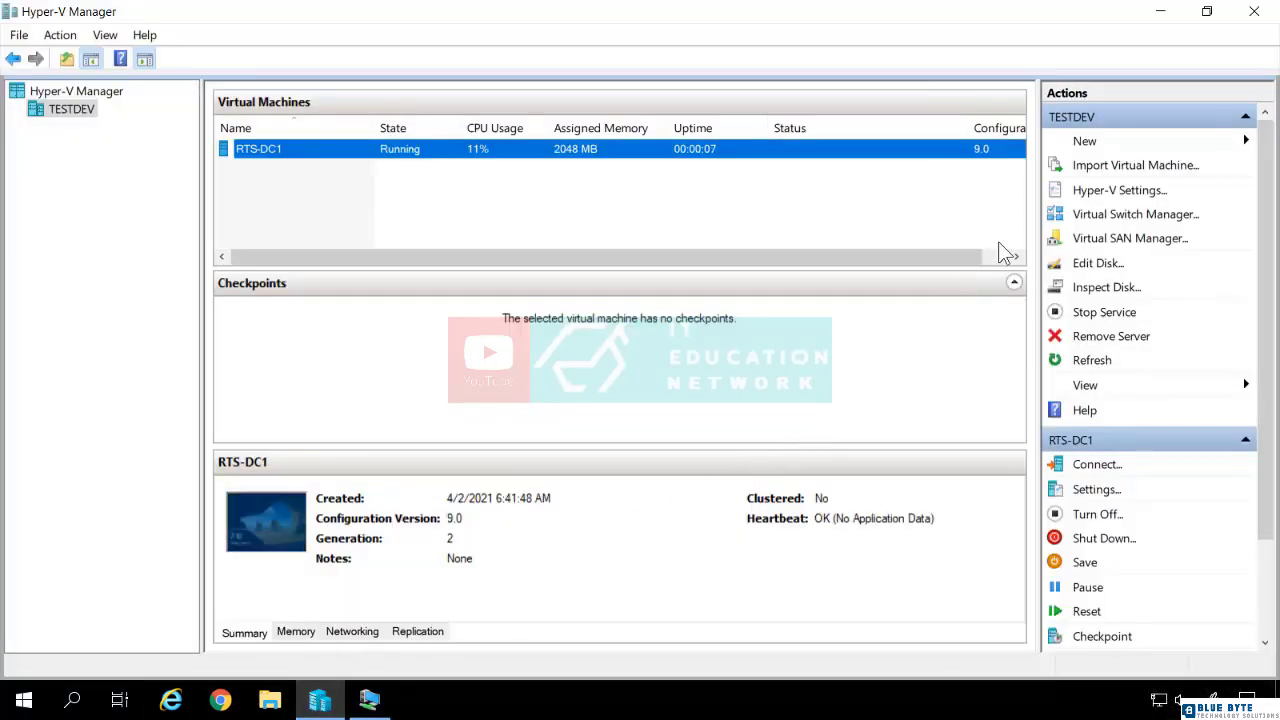
left_click(1100, 216)
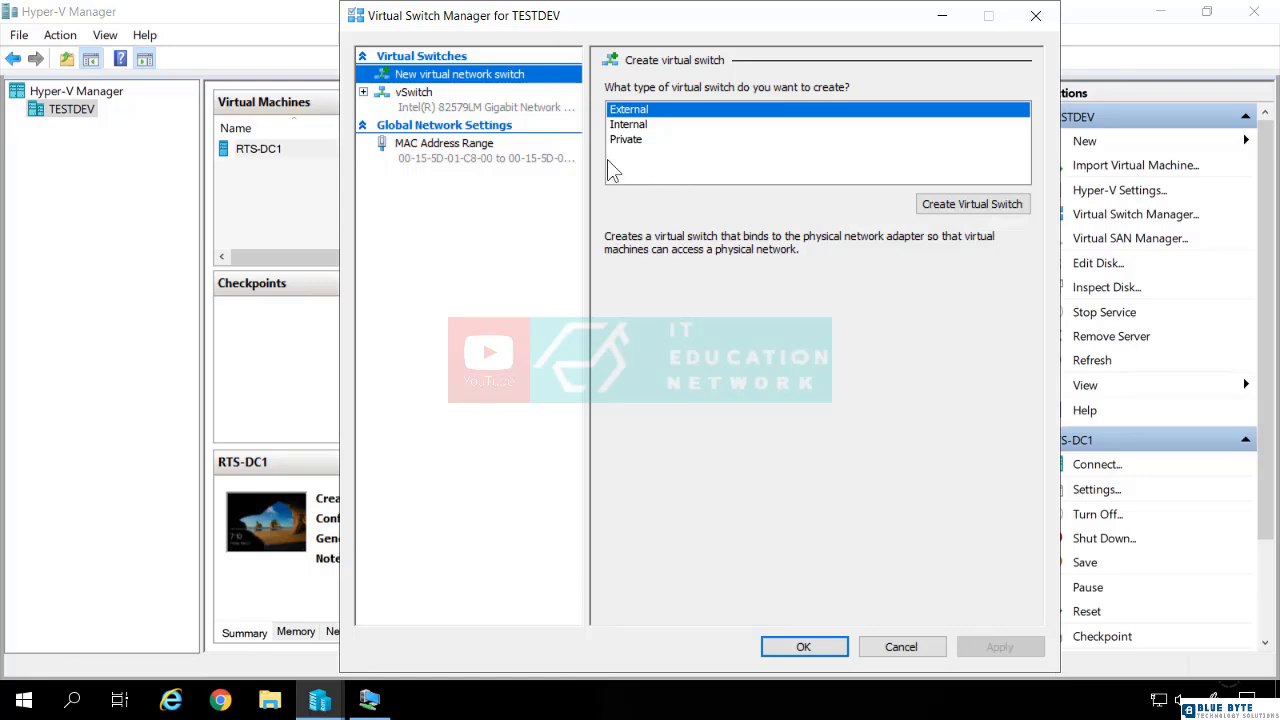
left_click(430, 105)
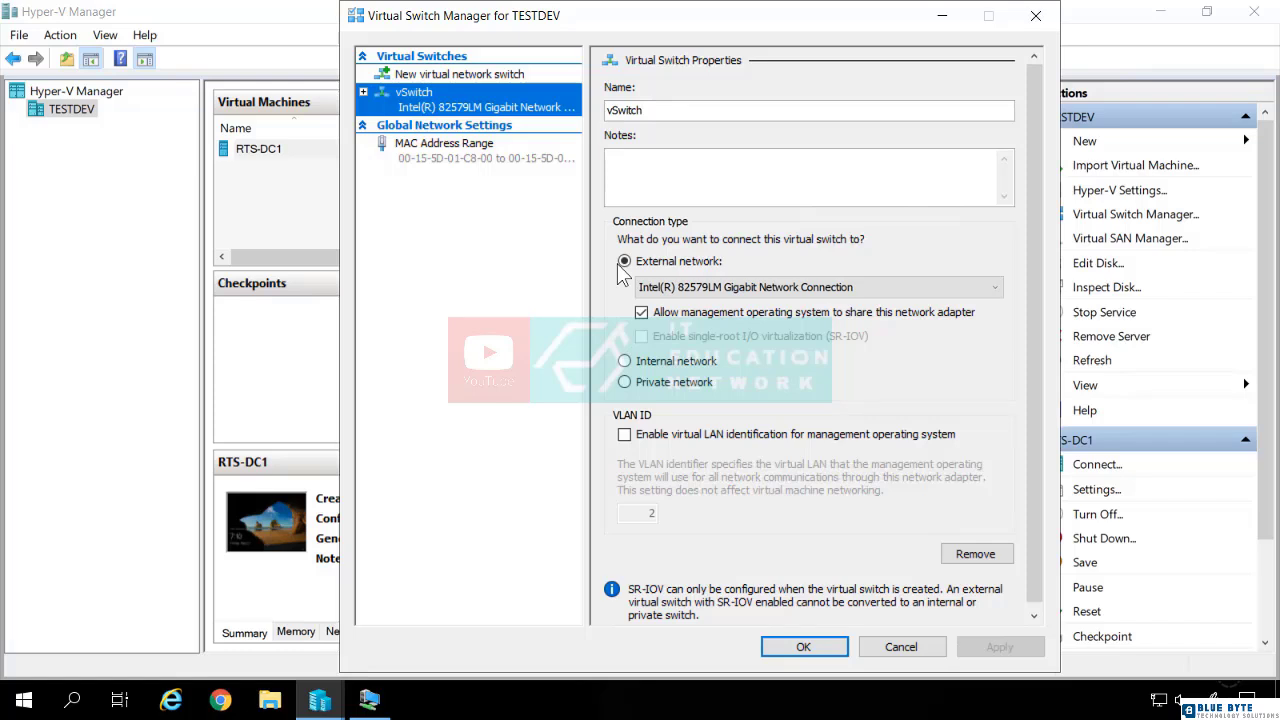
left_click(624, 383)
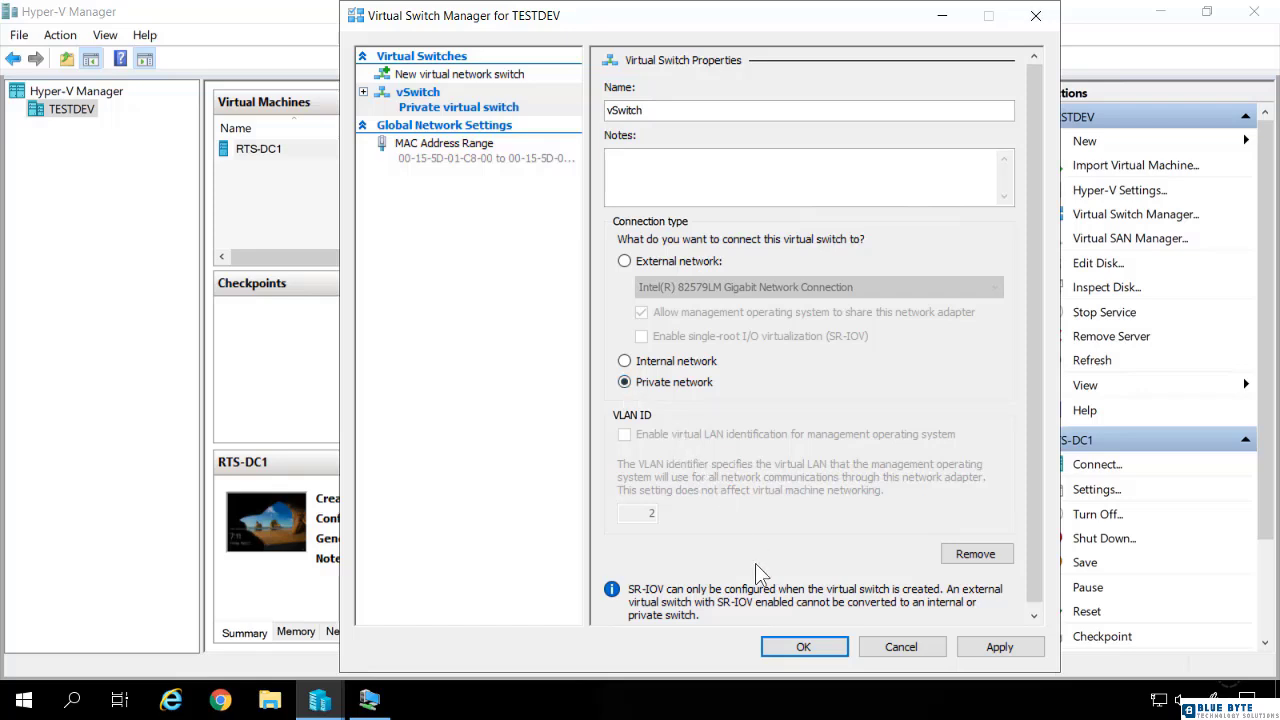
left_click(805, 650)
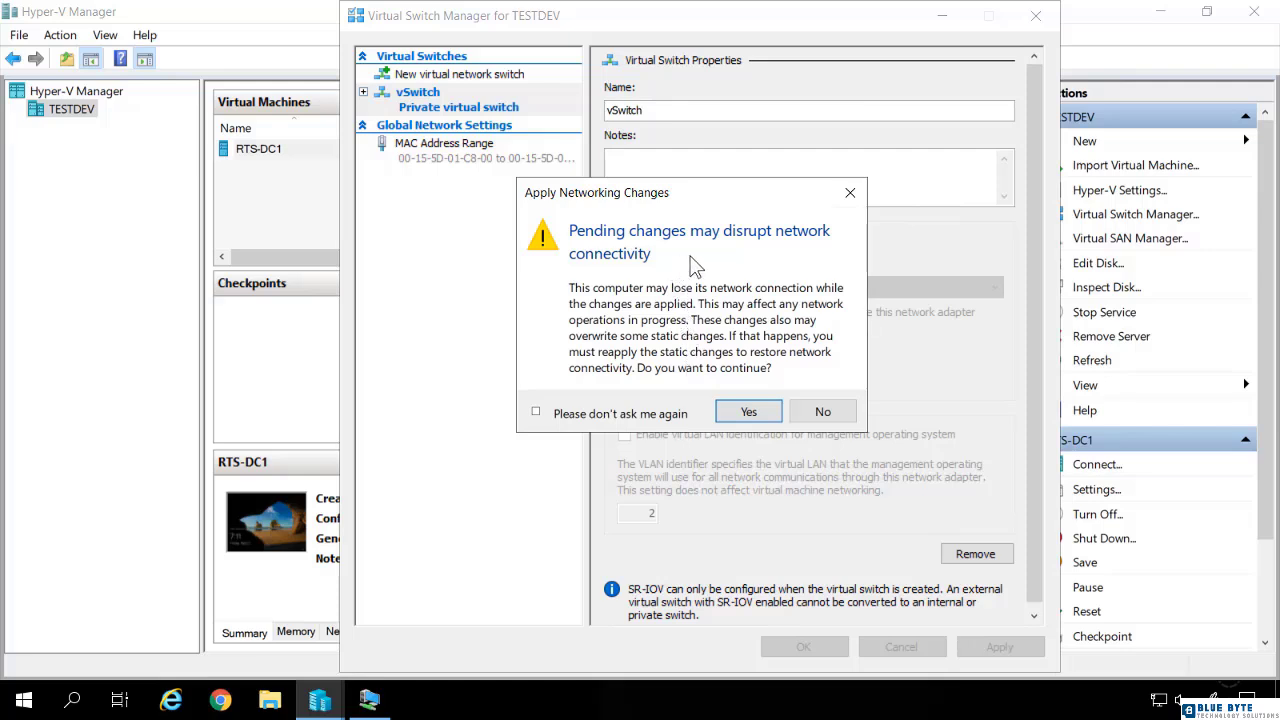
left_click(748, 412)
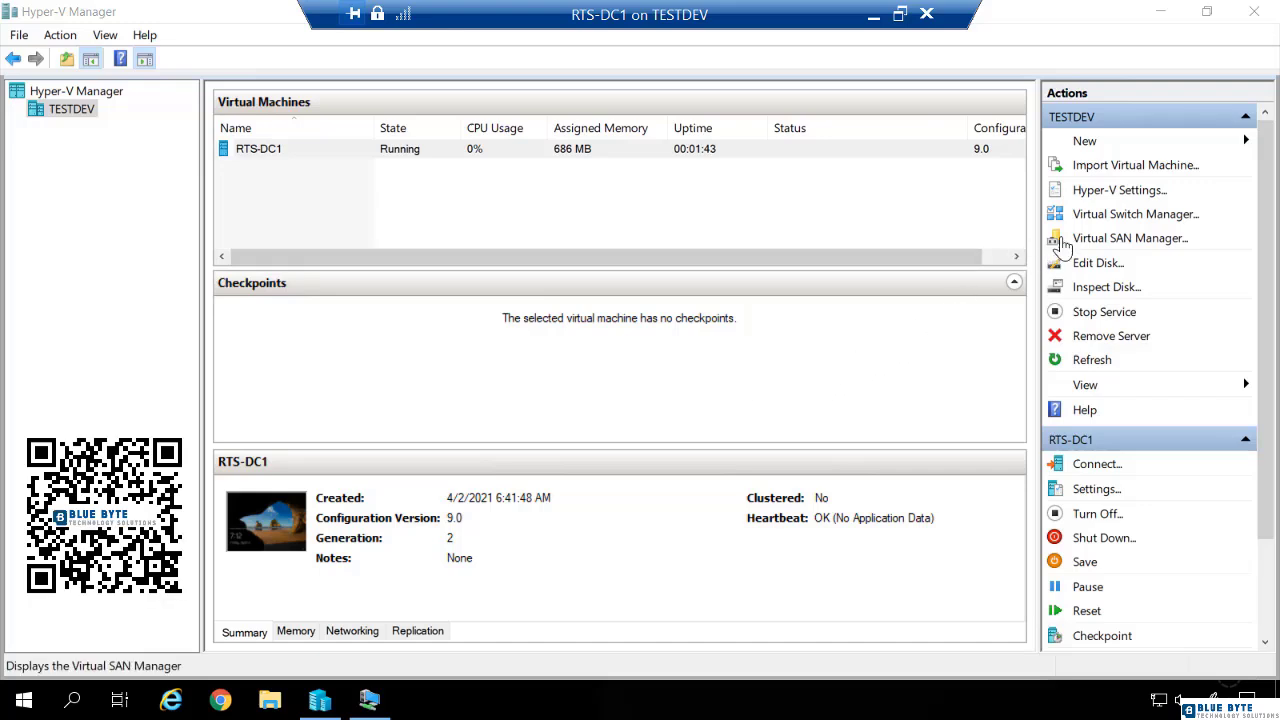
left_click(1086, 218)
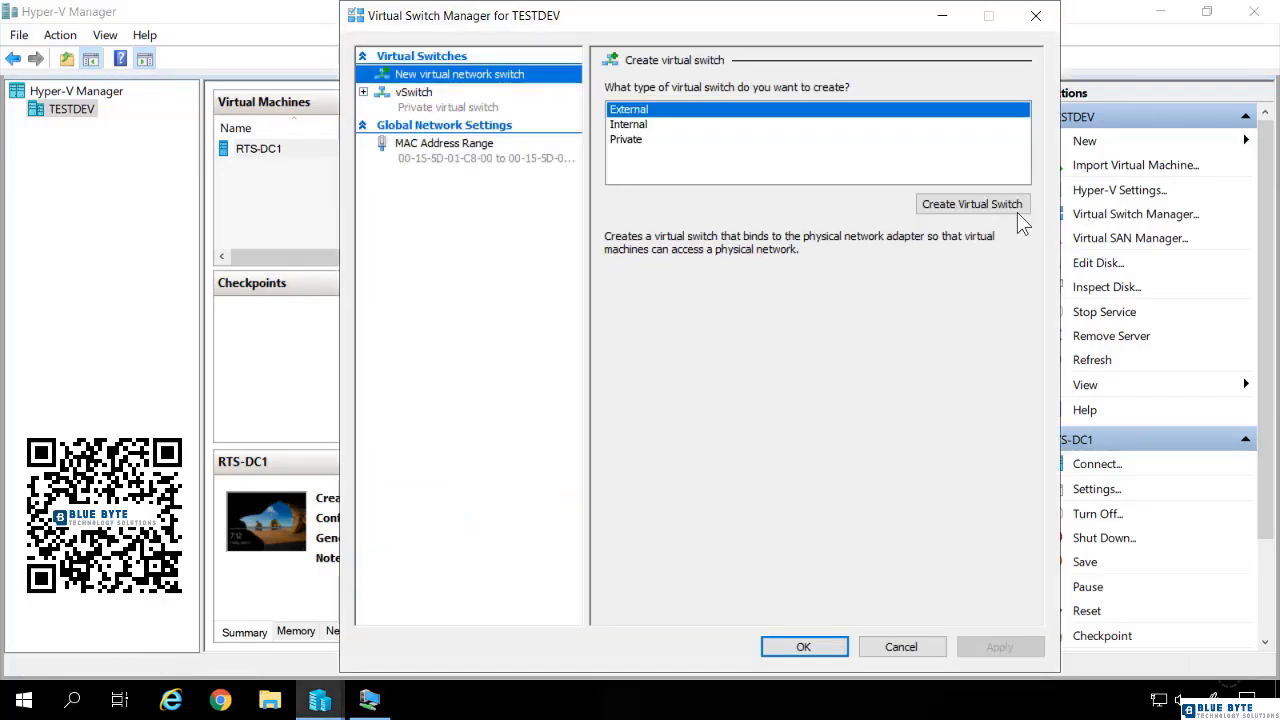
left_click(1035, 15)
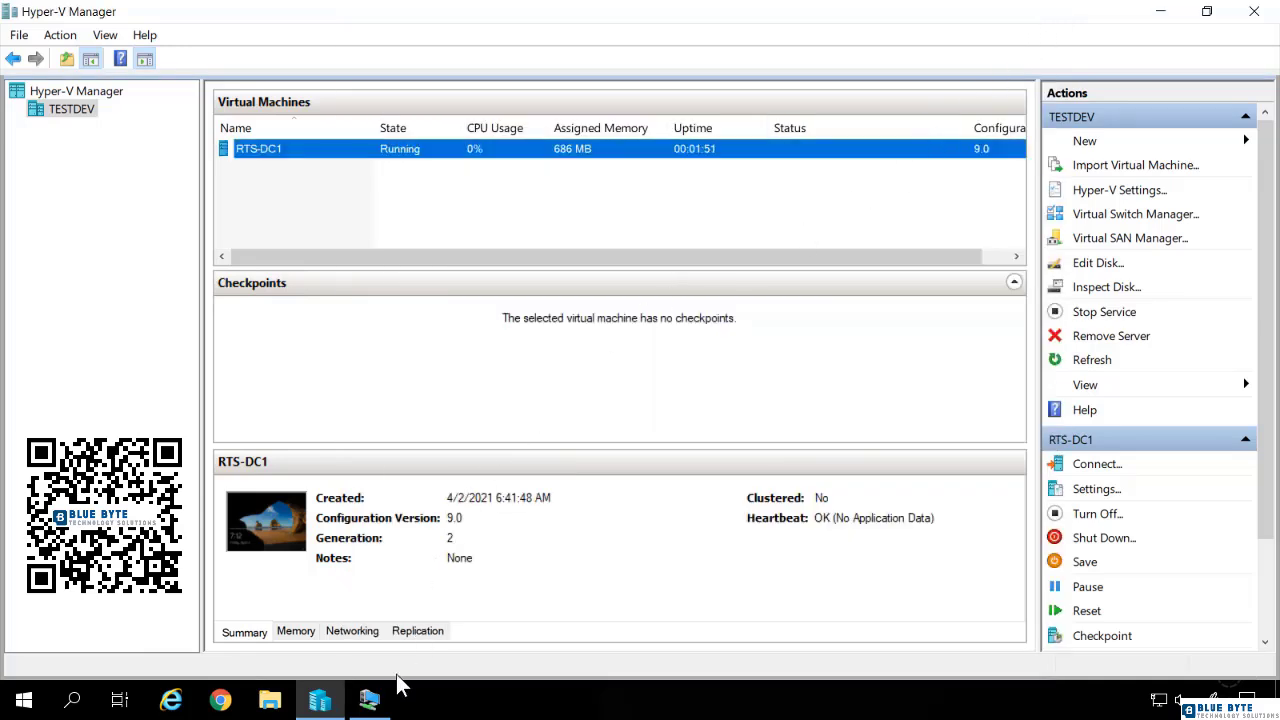
- Switch back to the RTS-DC1 virtual machine, sign in as Administrator with the account password and open the local server's properties
left_click(370, 705)
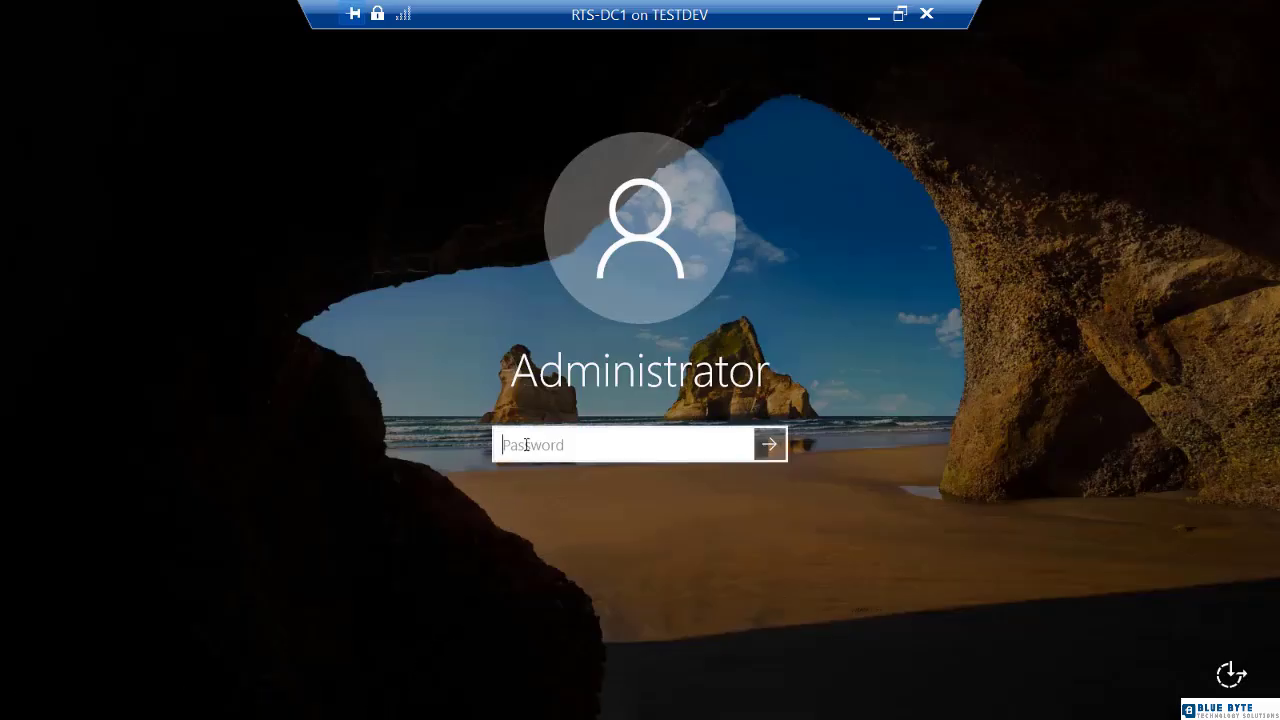
type("Pa$$w0rd")
key("Return")
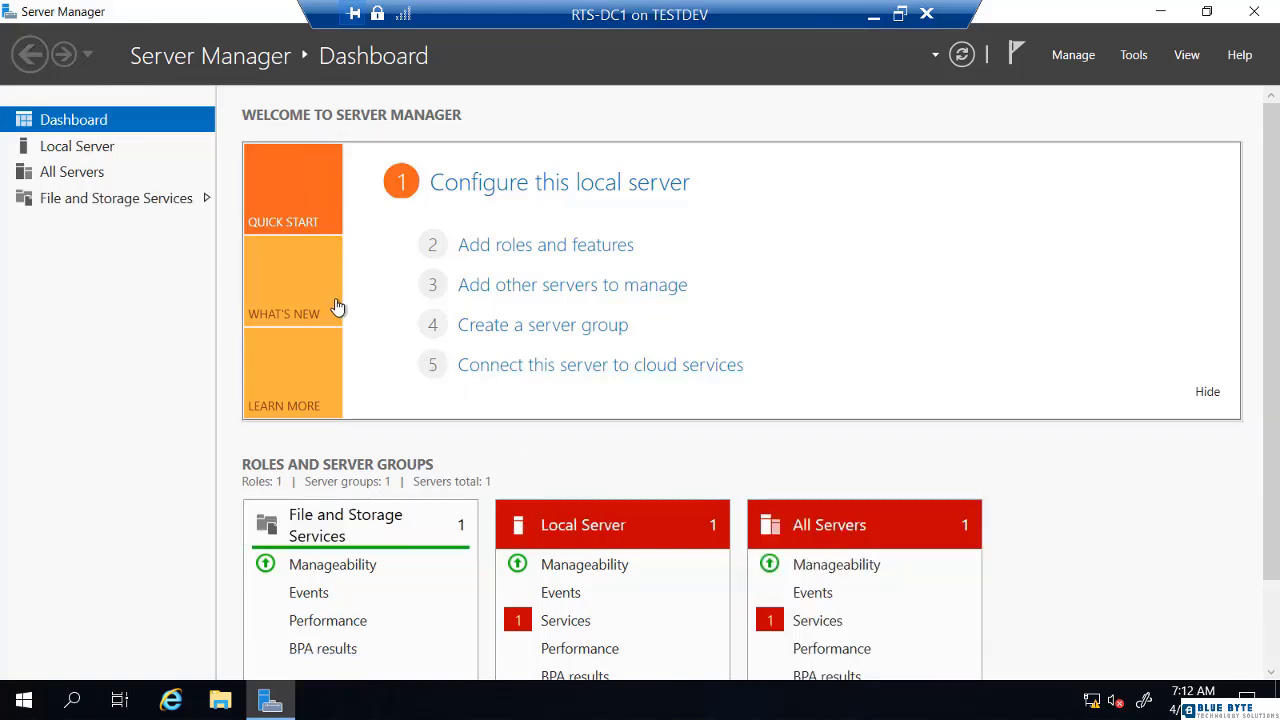
left_click(103, 149)
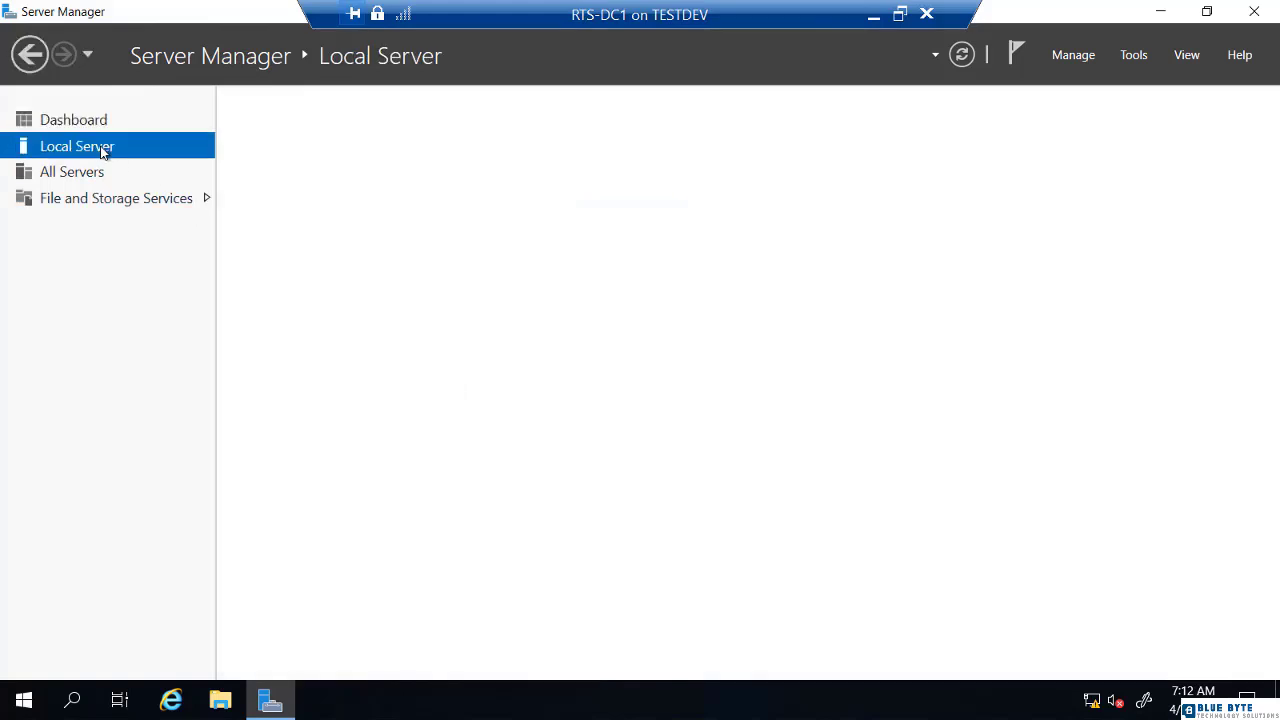